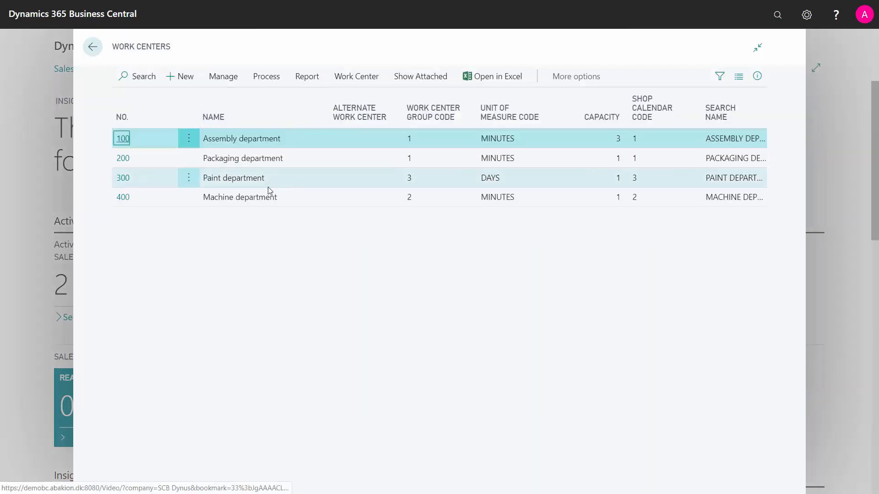
Open the card of work center 400, Machine department, and examine its name and the available work center group codes.
{"action": "left_click", "coordinate": [122, 198]}
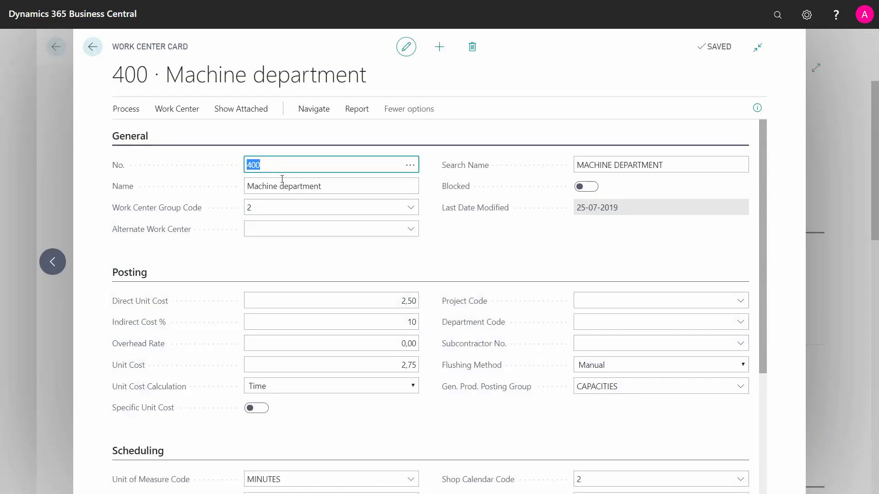
{"action": "left_click", "coordinate": [282, 186]}
{"action": "left_click_drag", "start_coordinate": [322, 187], "coordinate": [251, 190]}
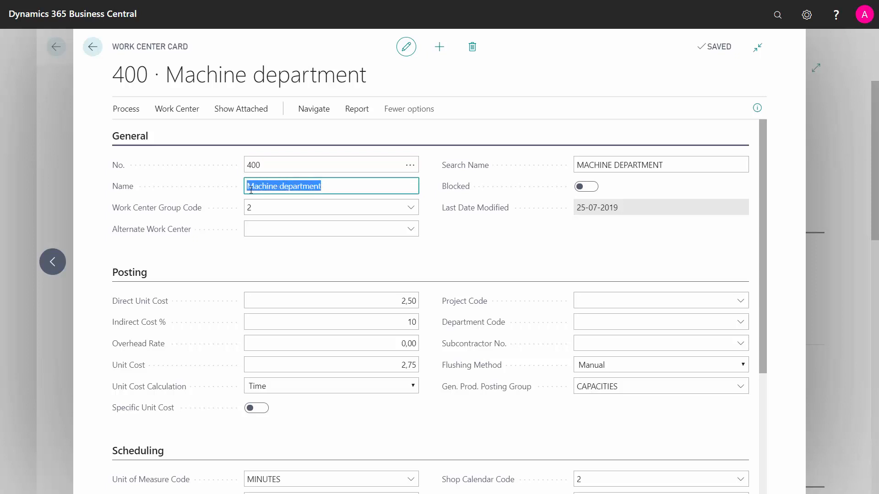
{"action": "left_click", "coordinate": [277, 209]}
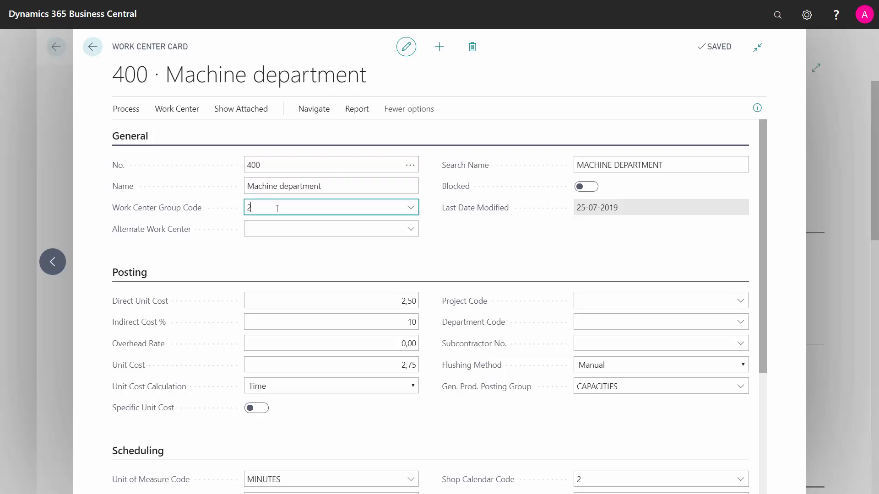
{"action": "left_click", "coordinate": [412, 208]}
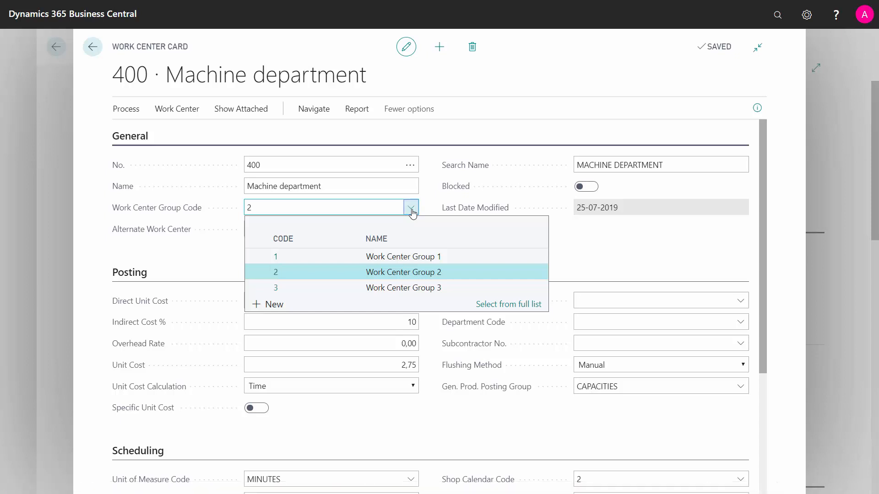
{"action": "left_click", "coordinate": [400, 184]}
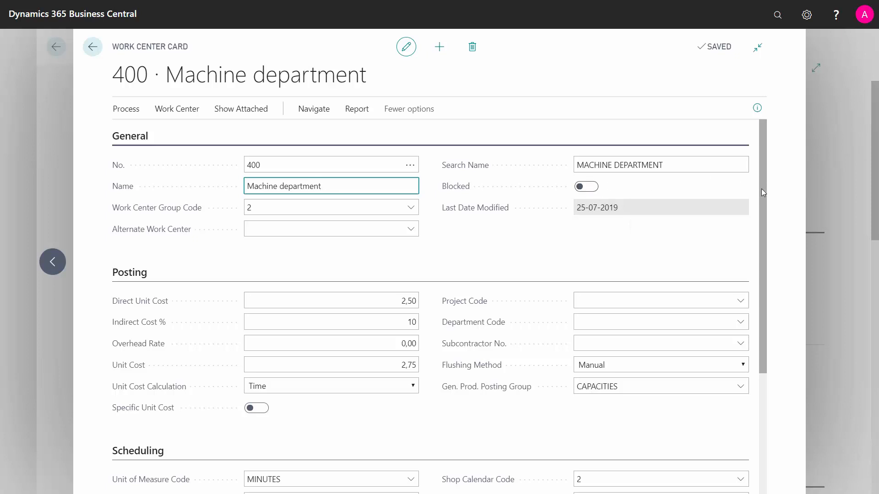
Examine the direct unit cost and unit cost calculation in the Posting section, together with the scheduling unit of measure.
{"action": "left_click_drag", "start_coordinate": [761, 189], "coordinate": [759, 240]}
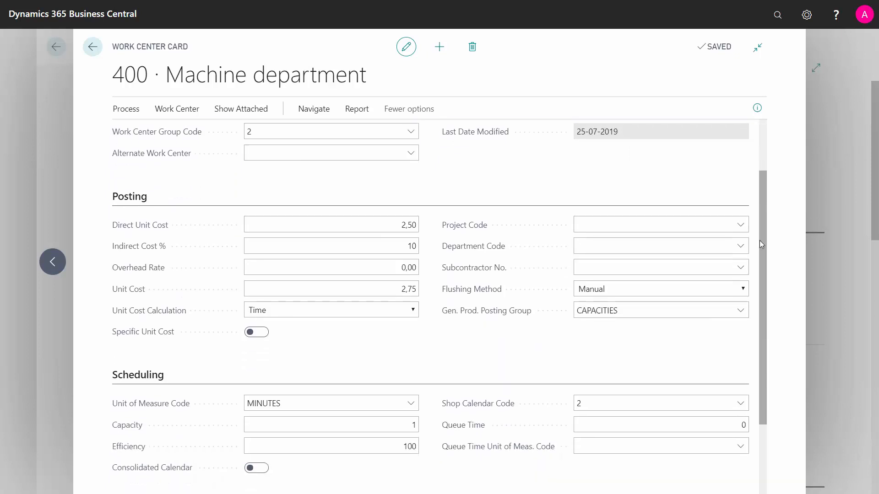
{"action": "left_click", "coordinate": [281, 225]}
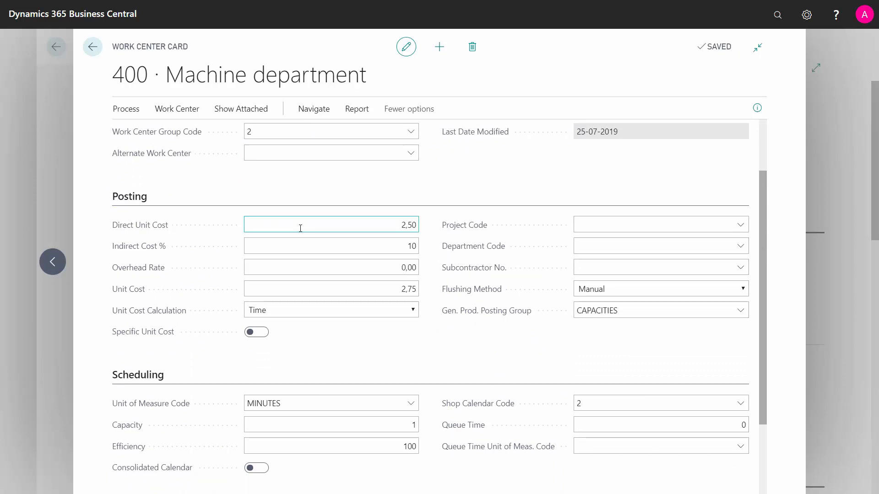
{"action": "left_click_drag", "start_coordinate": [391, 225], "coordinate": [430, 229]}
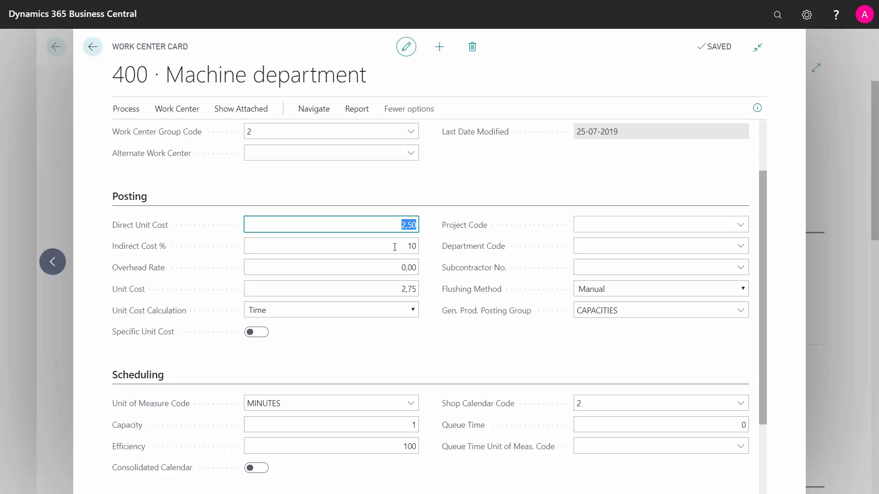
{"action": "left_click", "coordinate": [300, 311]}
{"action": "left_click", "coordinate": [298, 310]}
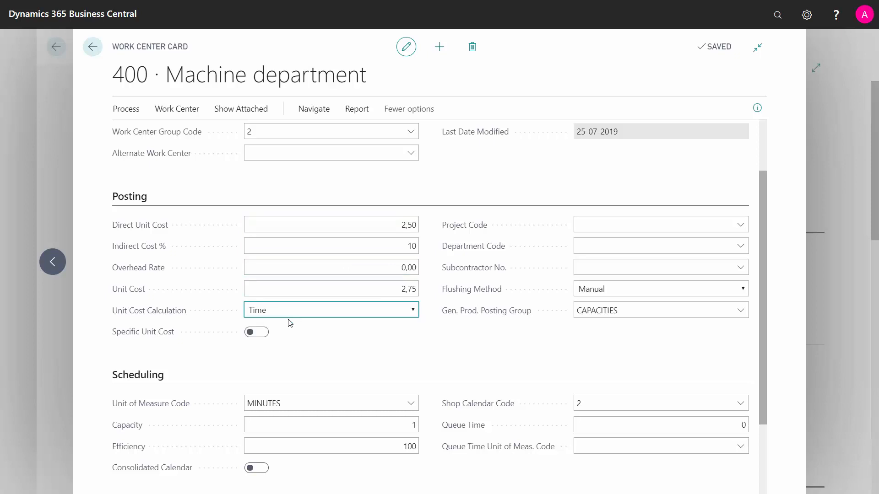
{"action": "left_click", "coordinate": [286, 404]}
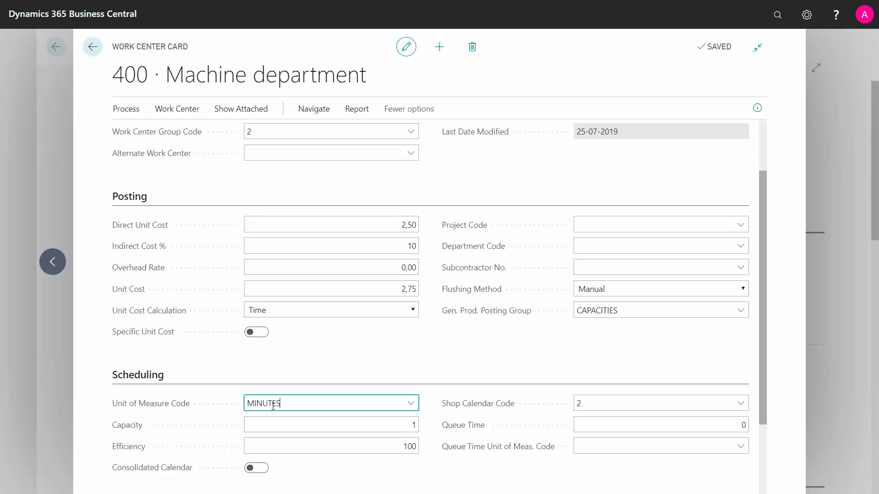
{"action": "left_click_drag", "start_coordinate": [280, 403], "coordinate": [226, 402]}
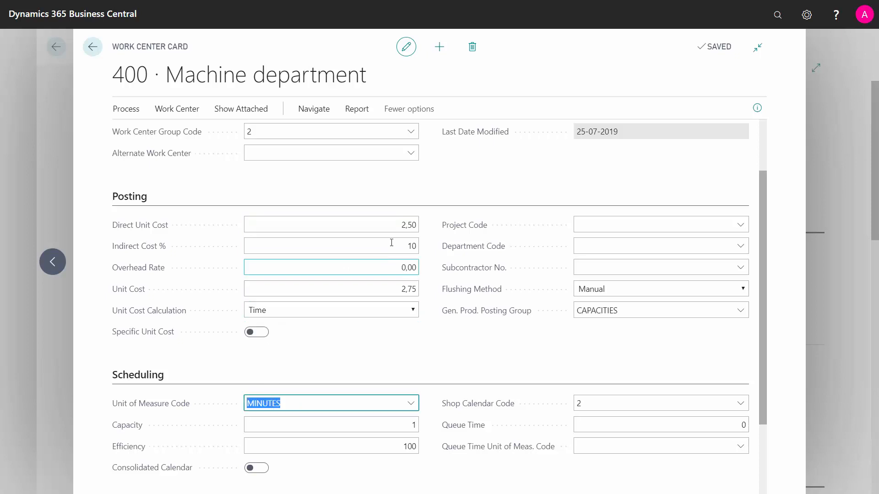
{"action": "left_click", "coordinate": [394, 225]}
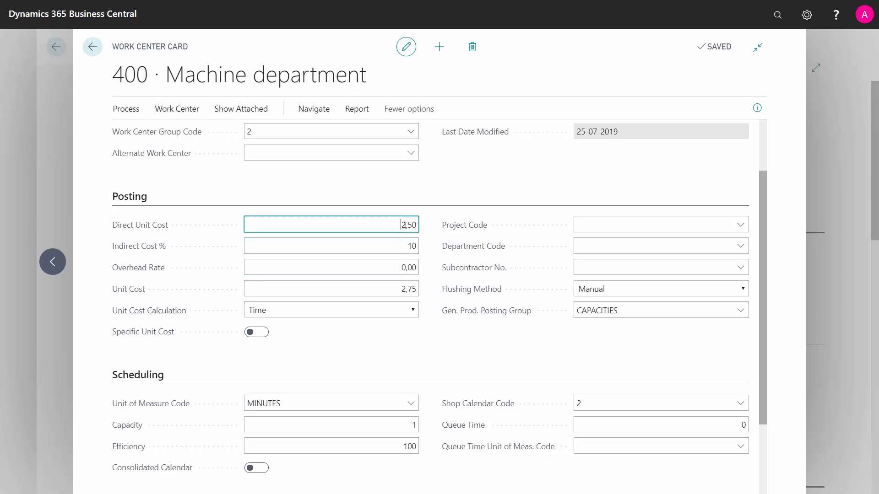
{"action": "left_click_drag", "start_coordinate": [400, 225], "coordinate": [425, 231]}
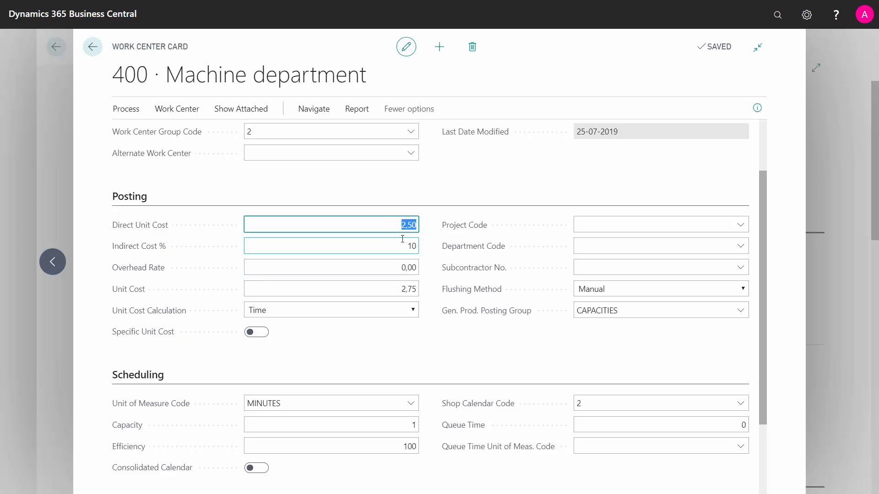
Set the Machine department's overhead rate to 0,5.
{"action": "left_click_drag", "start_coordinate": [406, 247], "coordinate": [426, 268]}
{"action": "left_click", "coordinate": [401, 268]}
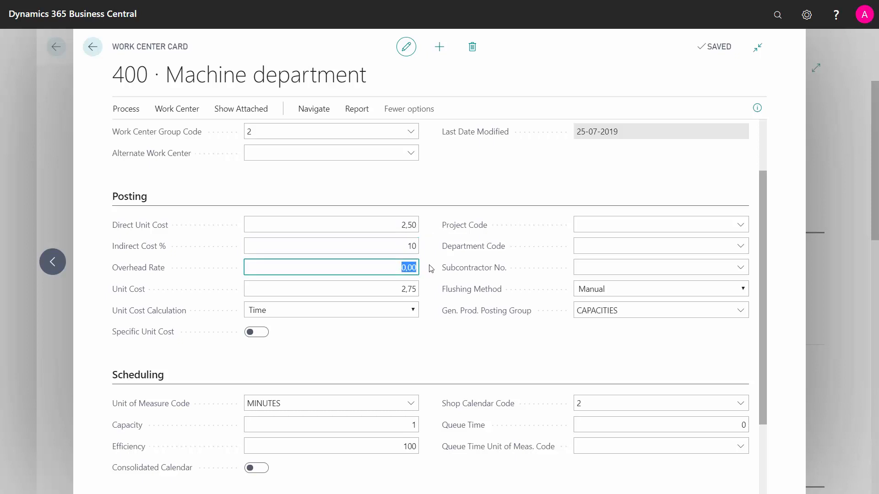
{"action": "type", "text": "0,5"}
{"action": "key", "text": "Tab"}
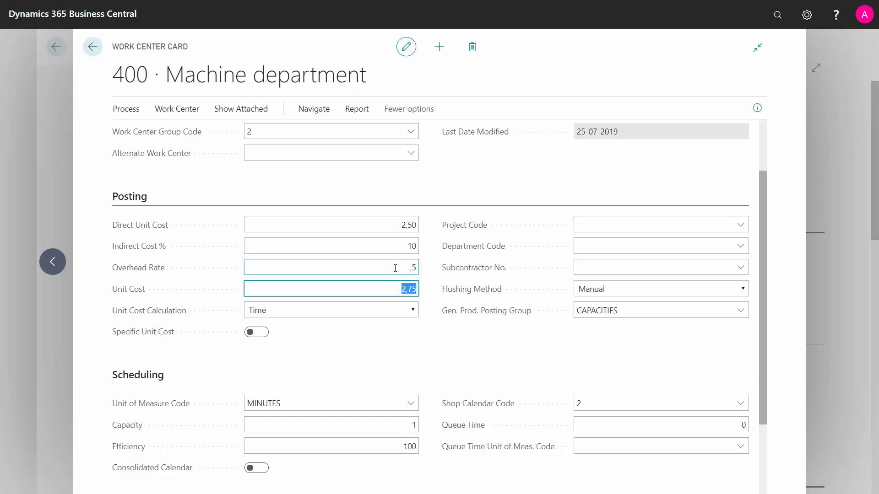
{"action": "key", "text": "shift+Tab"}
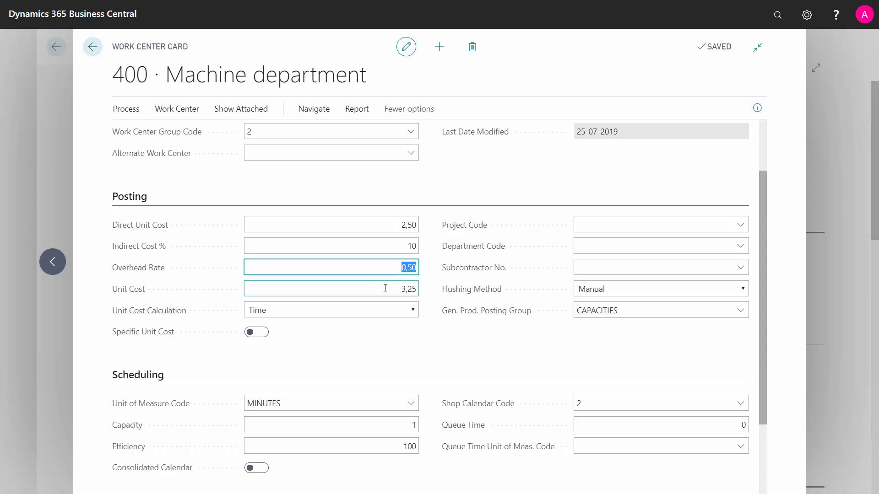
Examine the recalculated unit cost and the available Unit Cost Calculation options.
{"action": "left_click", "coordinate": [386, 288]}
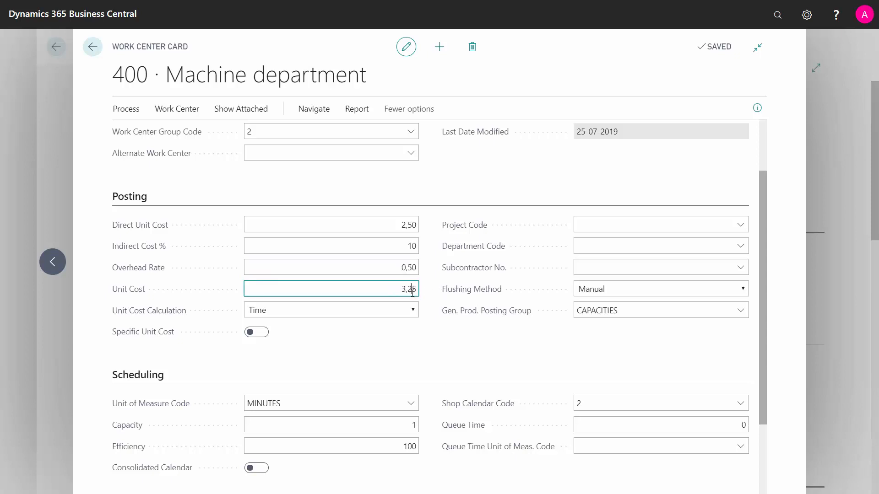
{"action": "left_click_drag", "start_coordinate": [401, 290], "coordinate": [430, 291]}
{"action": "left_click", "coordinate": [415, 311]}
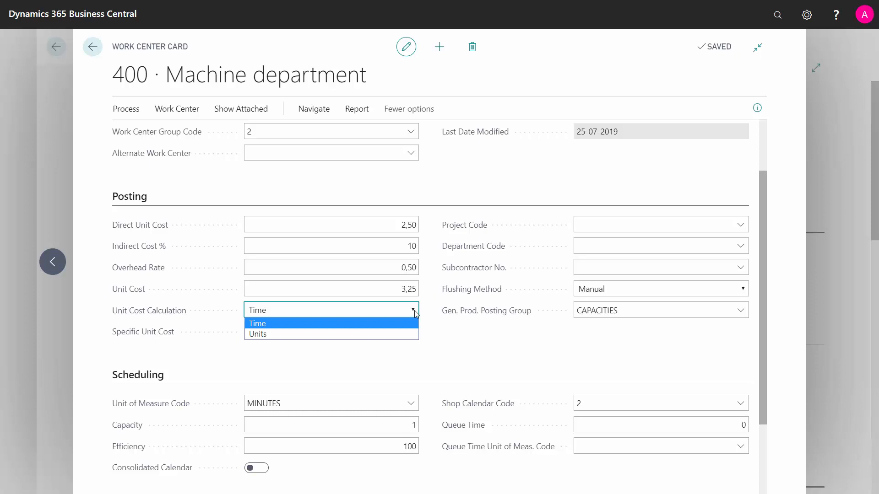
{"action": "left_click", "coordinate": [414, 310]}
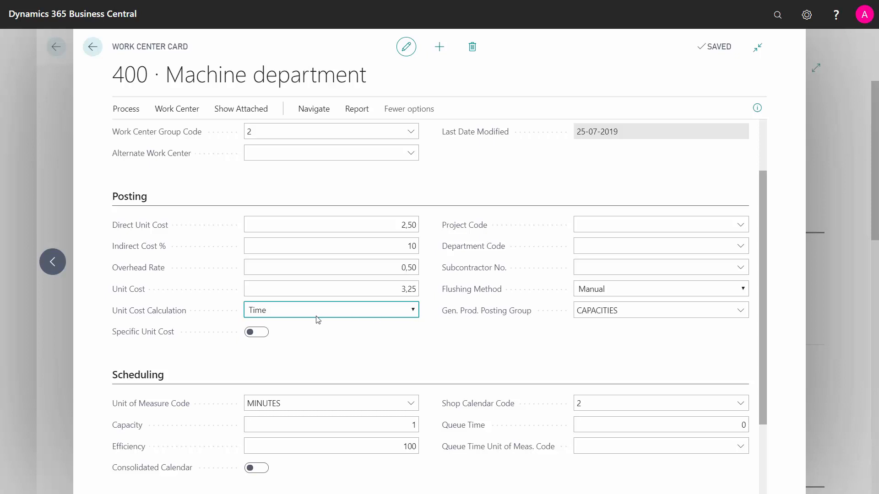
Try the Specific Unit Cost option by enabling it and disabling it again.
{"action": "left_click", "coordinate": [264, 334]}
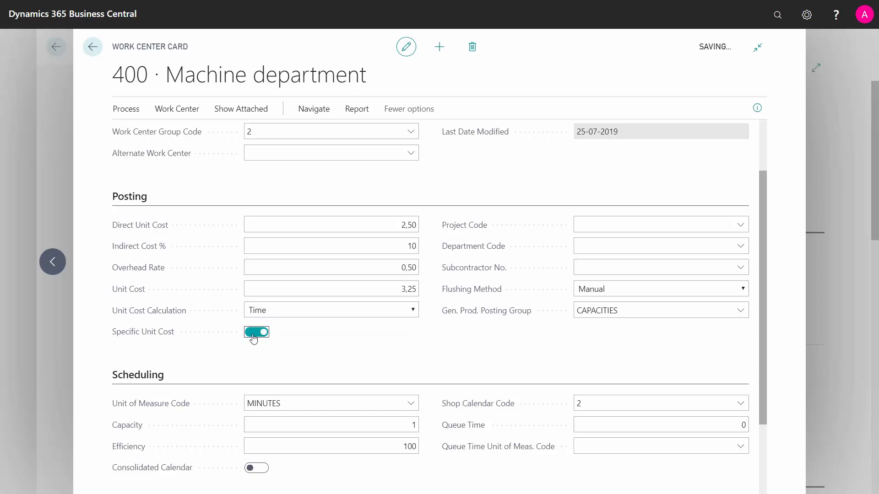
{"action": "left_click", "coordinate": [251, 337]}
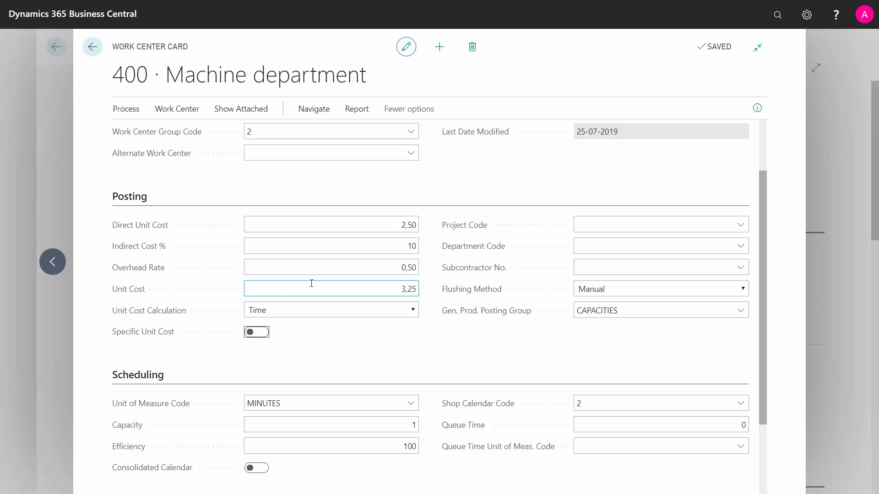
Look through the available values for Project Code, Department Code and Subcontractor No. without choosing any.
{"action": "left_click", "coordinate": [590, 225]}
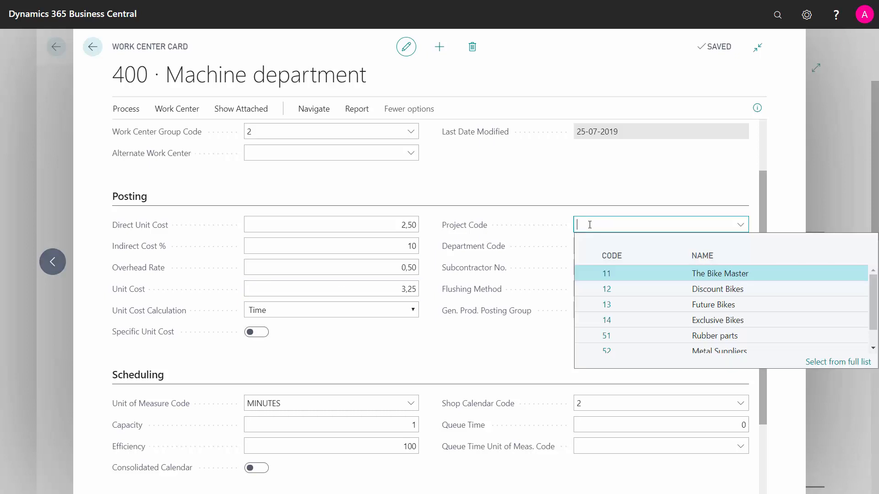
{"action": "left_click", "coordinate": [497, 249]}
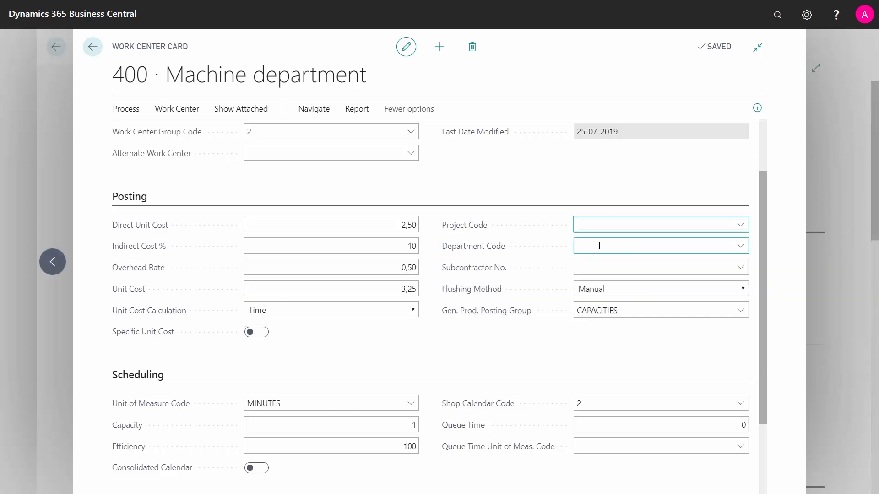
{"action": "left_click", "coordinate": [599, 246]}
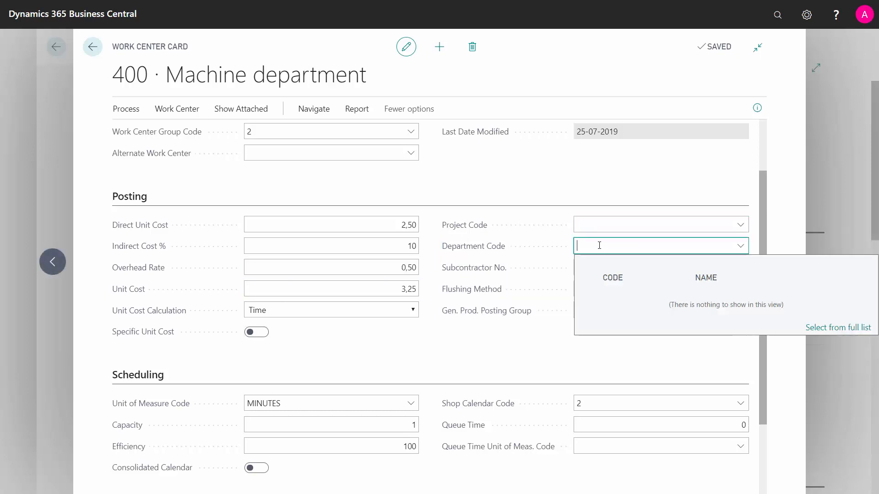
{"action": "left_click", "coordinate": [628, 223]}
{"action": "left_click", "coordinate": [518, 349]}
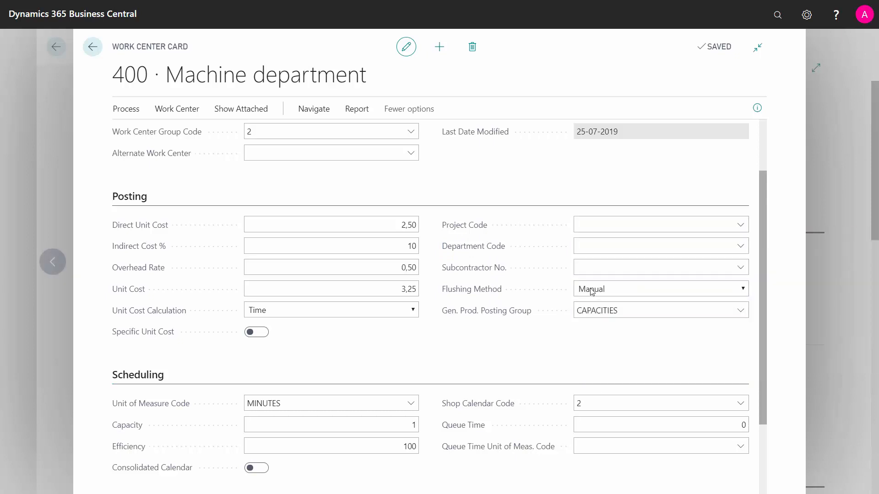
{"action": "left_click", "coordinate": [633, 264]}
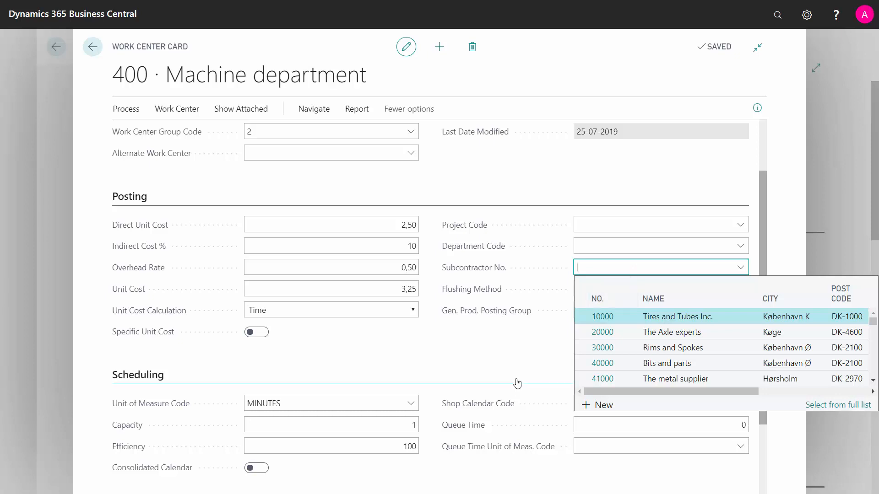
{"action": "left_click", "coordinate": [503, 369]}
Examine the options for Flushing Method and Gen. Prod. Posting Group, rechecking the subcontractor list as well.
{"action": "left_click", "coordinate": [742, 287]}
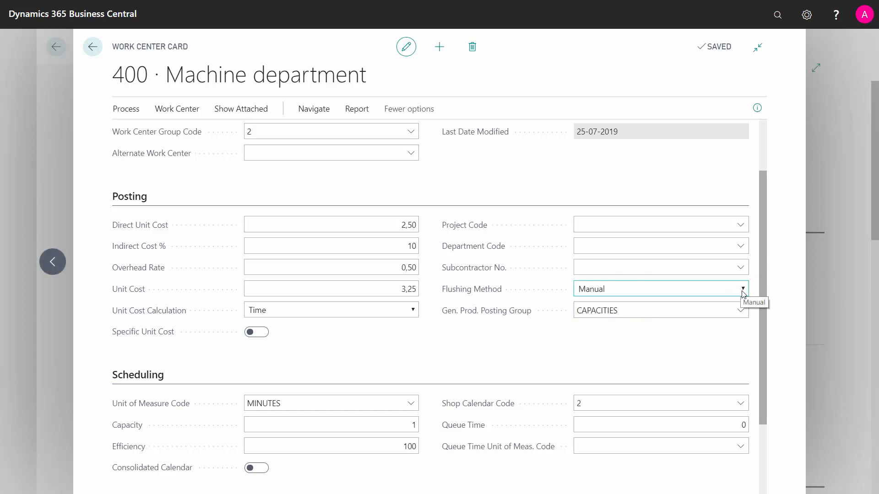
{"action": "left_click", "coordinate": [743, 292]}
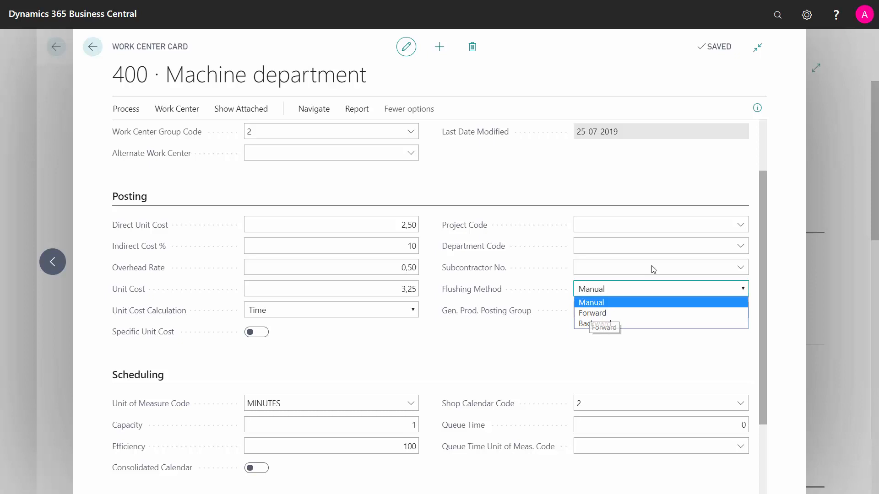
{"action": "left_click", "coordinate": [628, 269]}
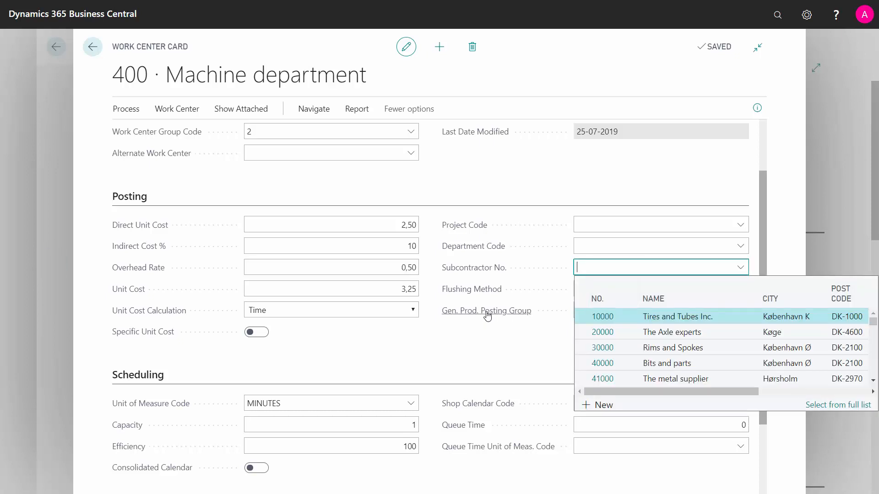
{"action": "mouse_move", "coordinate": [487, 316]}
{"action": "left_click", "coordinate": [445, 350]}
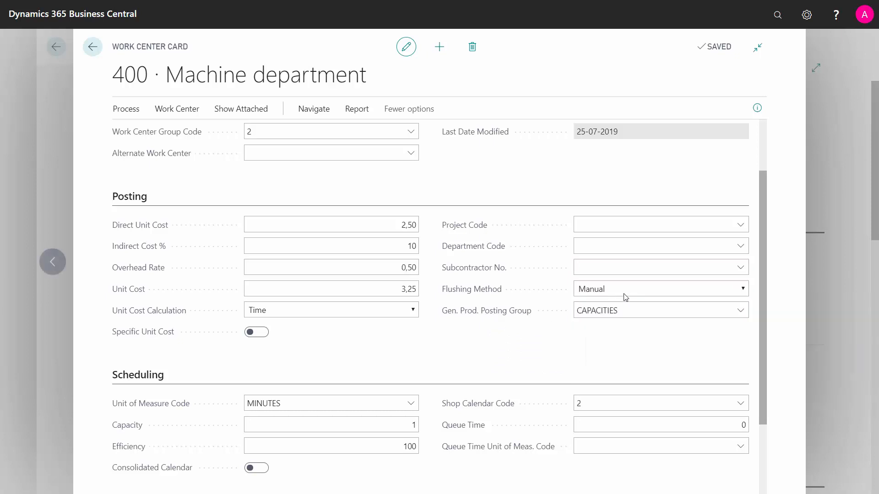
{"action": "left_click", "coordinate": [655, 306]}
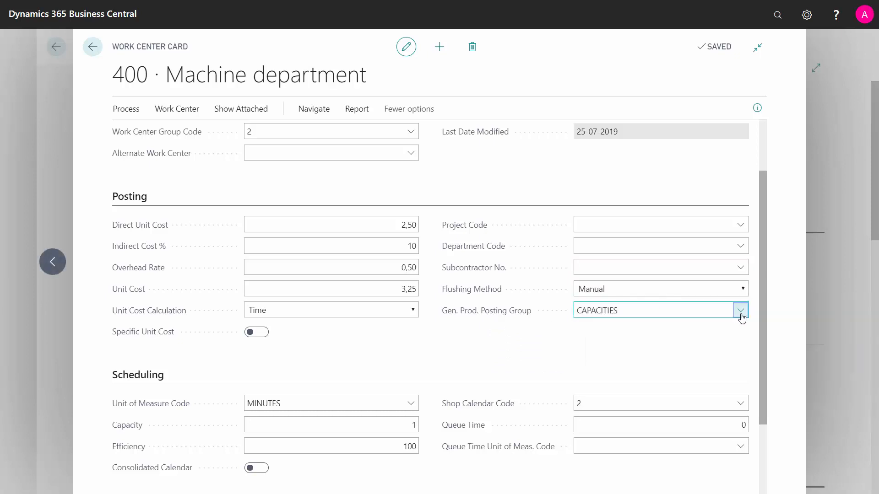
{"action": "left_click", "coordinate": [741, 311]}
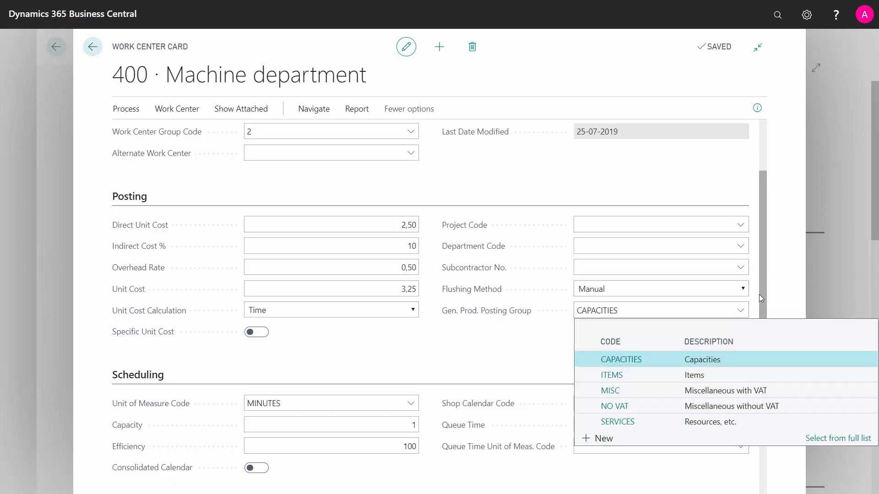
Examine the available Unit of Measure Code options in the Scheduling section without choosing a different one.
{"action": "scroll", "coordinate": [760, 299], "scroll_direction": "down", "scroll_amount": 1}
{"action": "scroll", "coordinate": [759, 341], "scroll_direction": "down", "scroll_amount": 2}
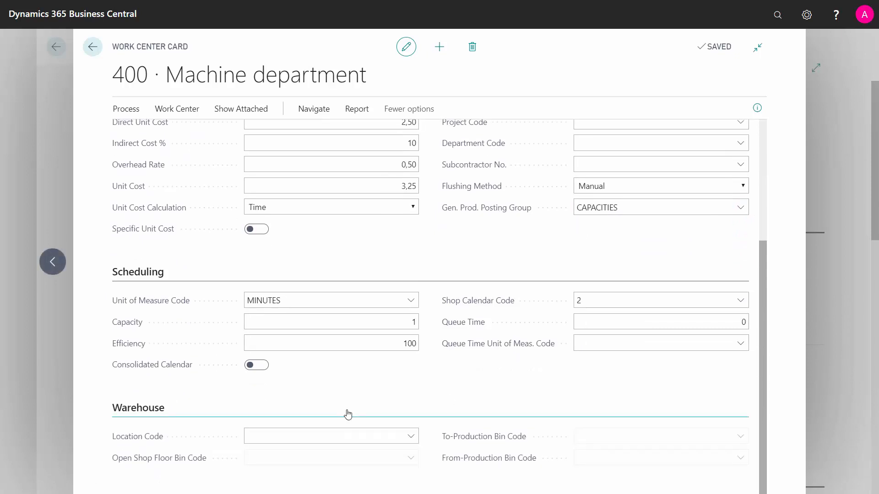
{"action": "left_click", "coordinate": [284, 302]}
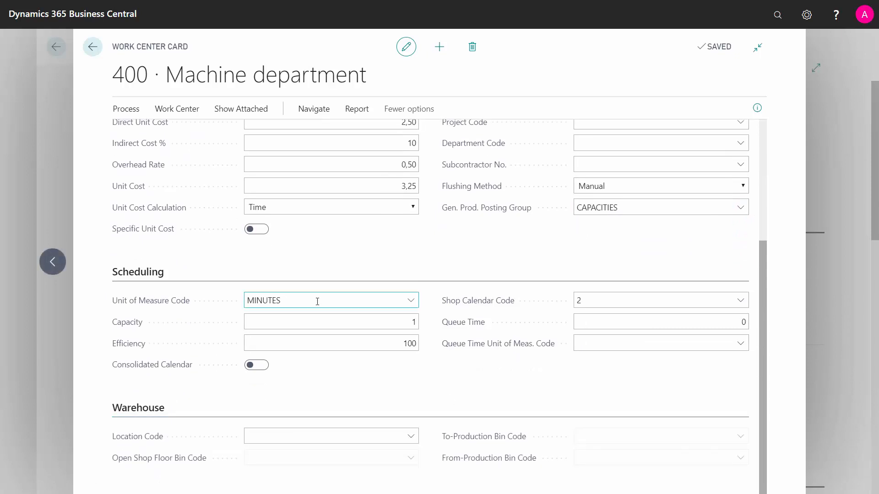
{"action": "left_click", "coordinate": [412, 302]}
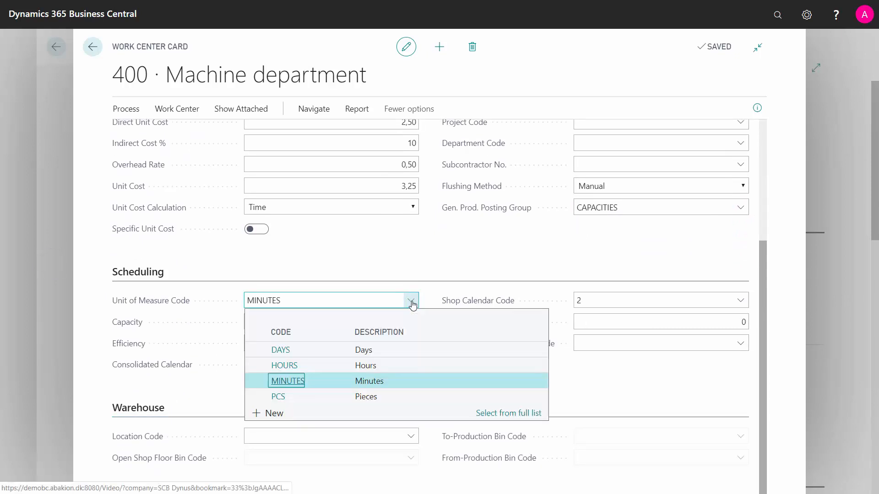
{"action": "left_click", "coordinate": [374, 289]}
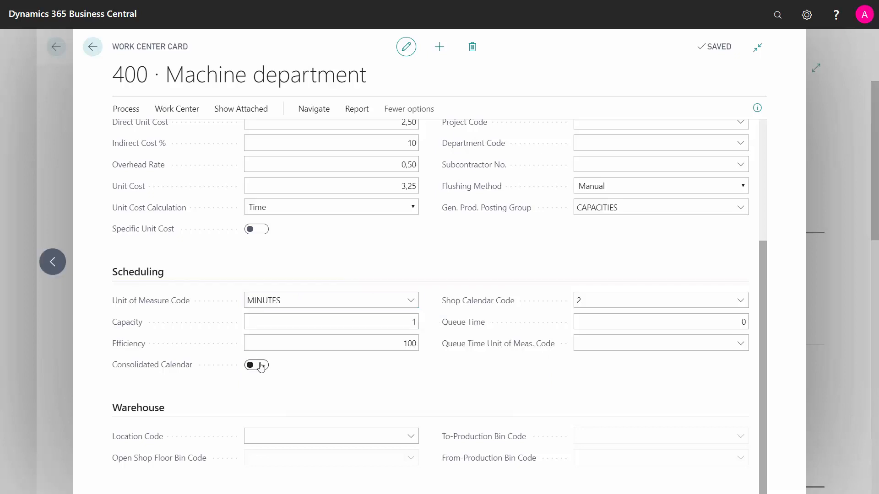
Set the work center's scheduling Capacity to 2 and its Efficiency to 85.
{"action": "left_click", "coordinate": [401, 323]}
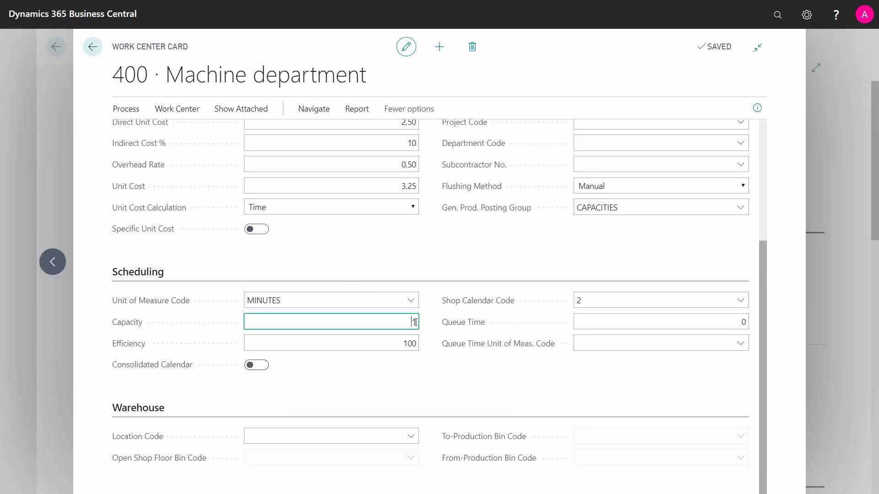
{"action": "left_click", "coordinate": [396, 340]}
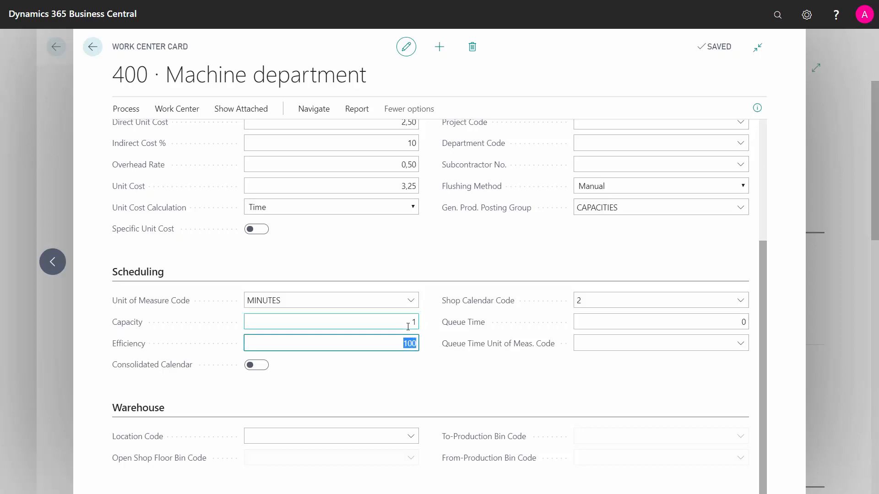
{"action": "left_click", "coordinate": [408, 326]}
{"action": "key", "text": "Delete"}
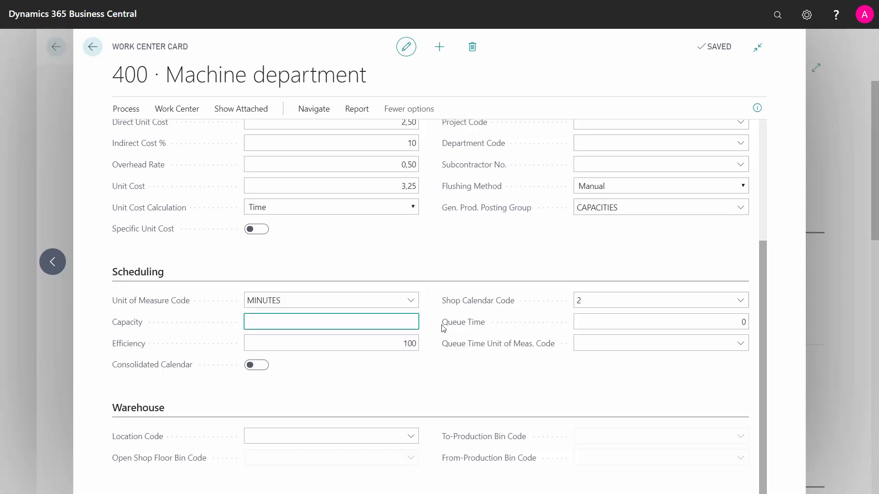
{"action": "type", "text": "2"}
{"action": "key", "text": "Tab"}
{"action": "type", "text": "85"}
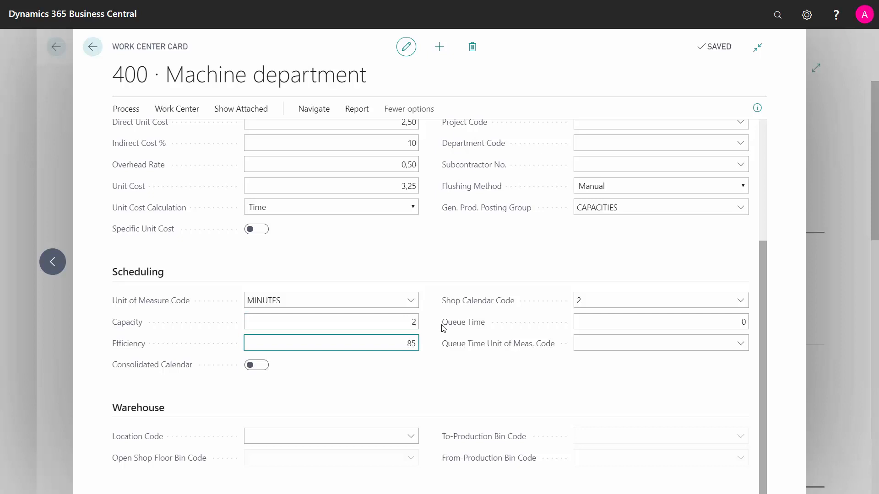
{"action": "key", "text": "shift+Tab"}
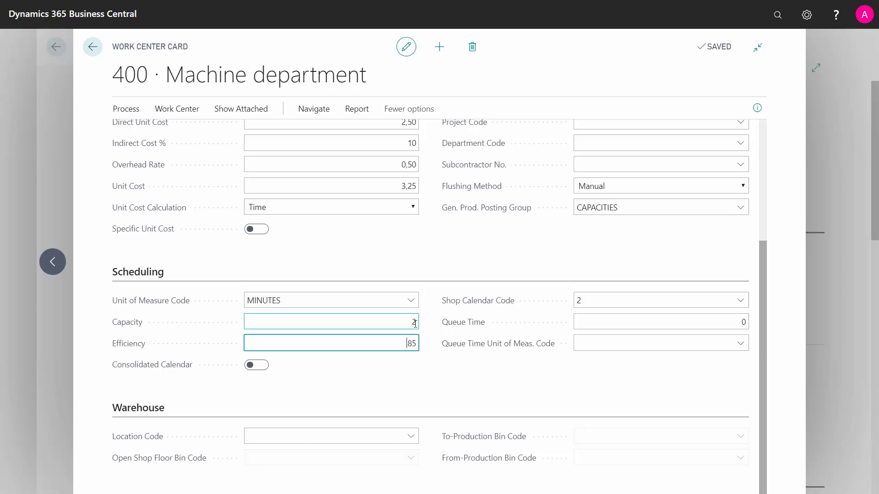
Select shop calendar 2, Two shifts Monday-Friday, as the work center's Shop Calendar Code.
{"action": "left_click", "coordinate": [595, 301]}
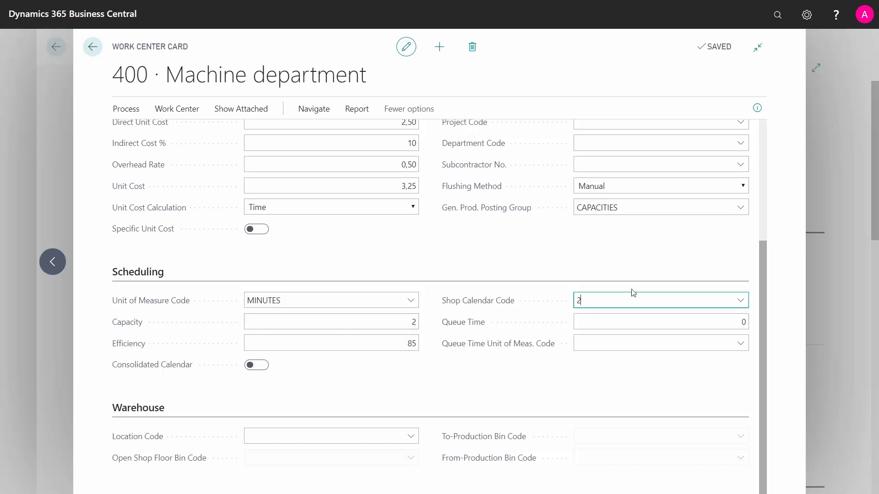
{"action": "left_click", "coordinate": [742, 305]}
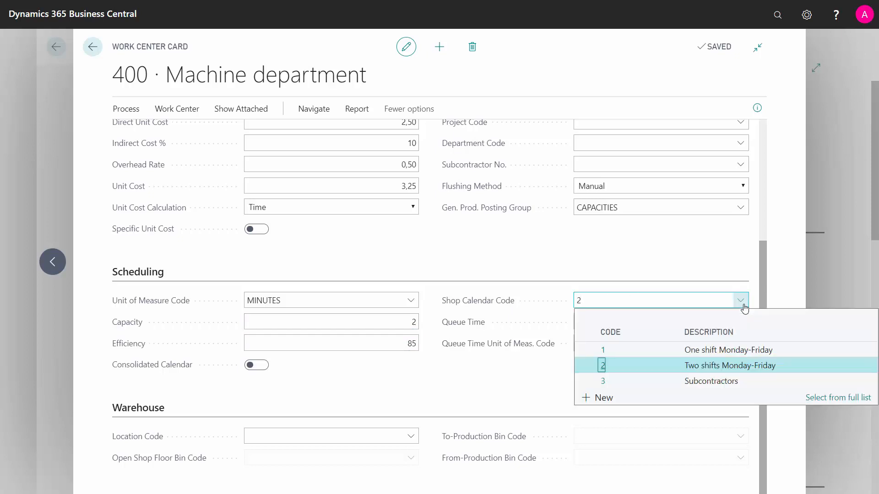
{"action": "left_click", "coordinate": [723, 366]}
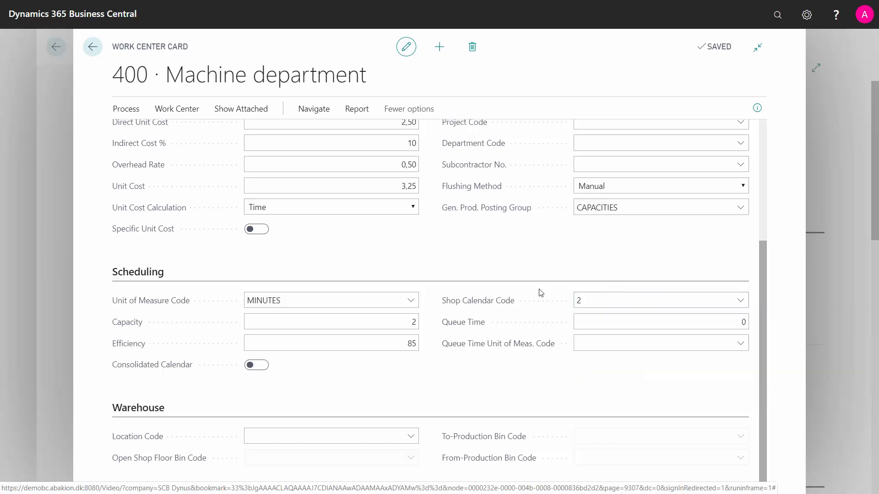
Examine the Queue Time unit of measure options, and try Consolidated Calendar by enabling it and disabling it again.
{"action": "left_click", "coordinate": [681, 325]}
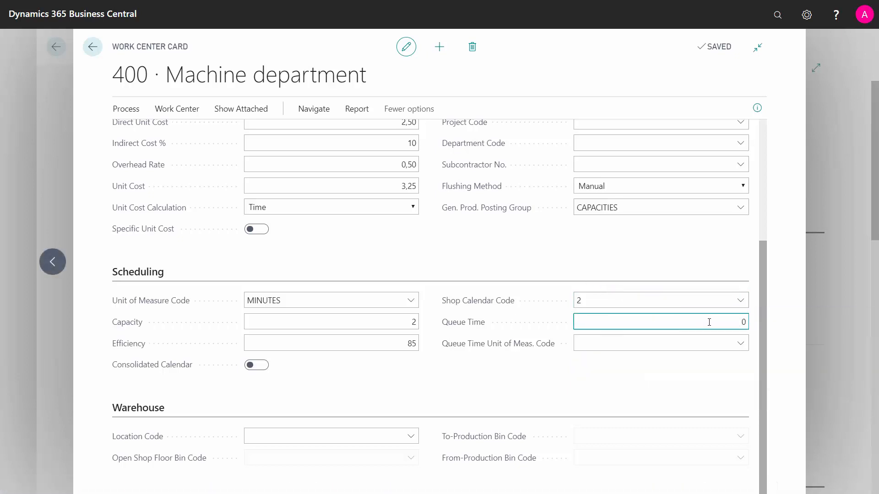
{"action": "left_click", "coordinate": [740, 344]}
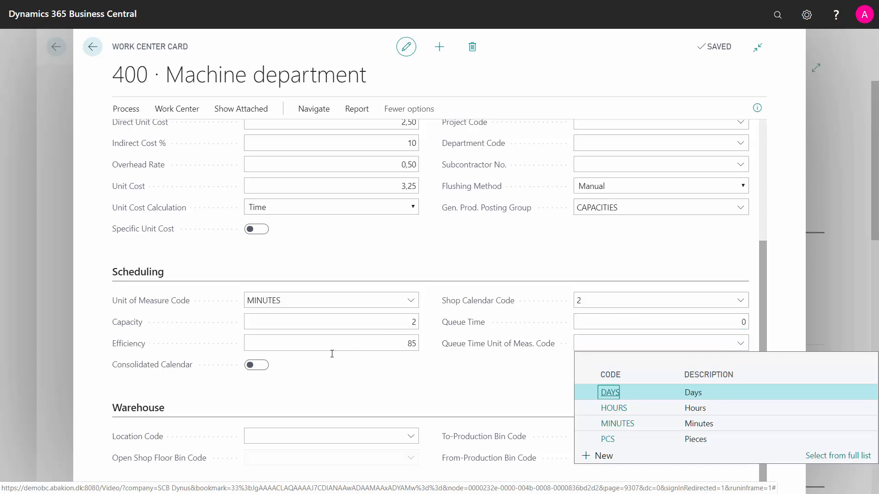
{"action": "left_click", "coordinate": [268, 371]}
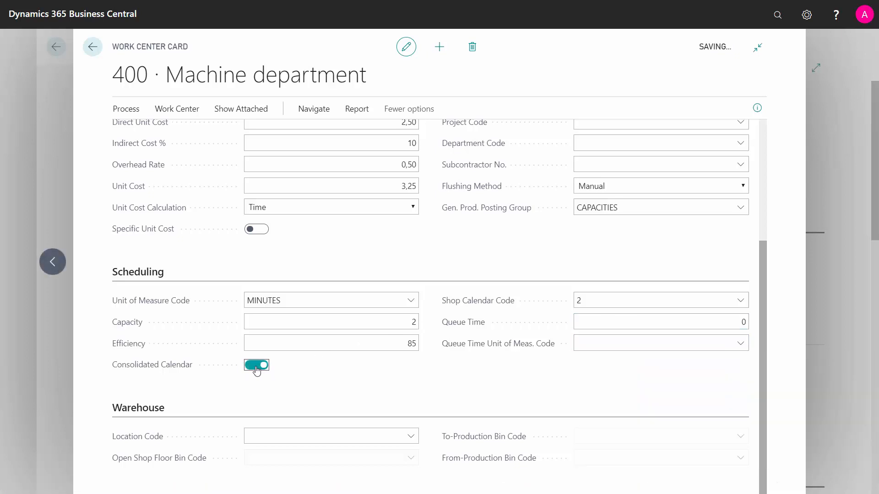
{"action": "left_click", "coordinate": [251, 368]}
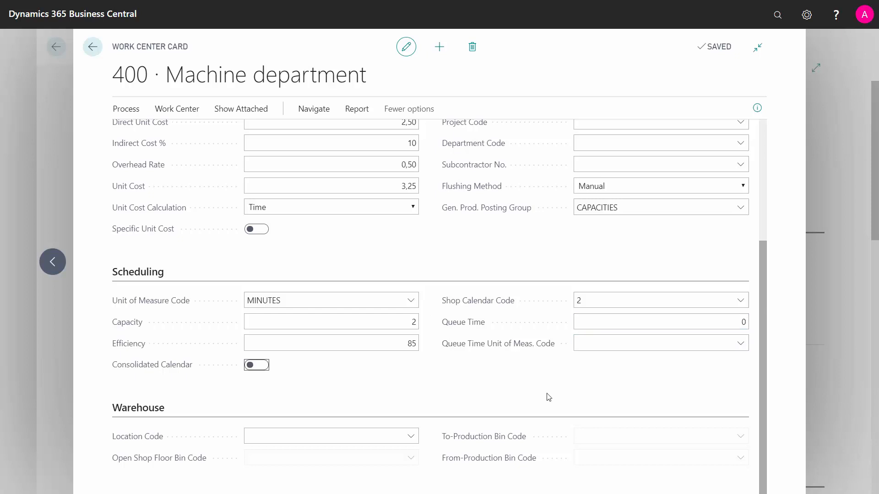
Set the warehouse Location Code to ADVANCED 1 and examine the bin code fields, including the From-Production Bin Code list.
{"action": "left_click", "coordinate": [402, 437]}
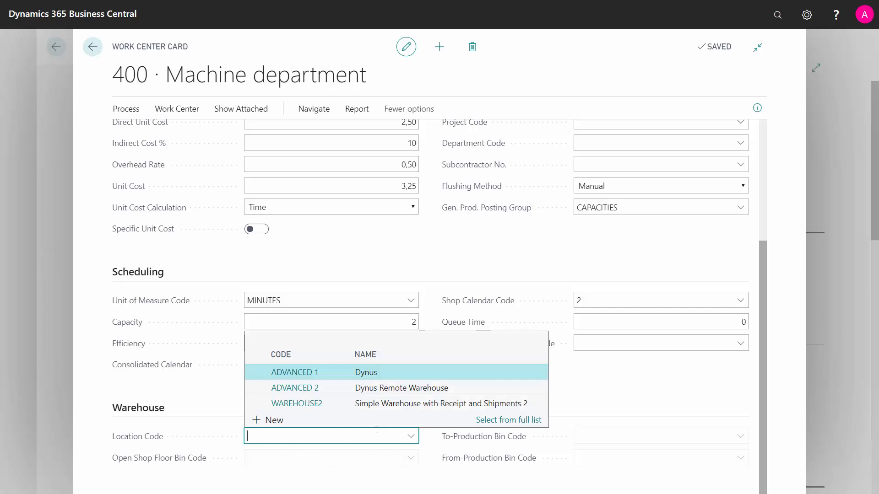
{"action": "left_click", "coordinate": [311, 373]}
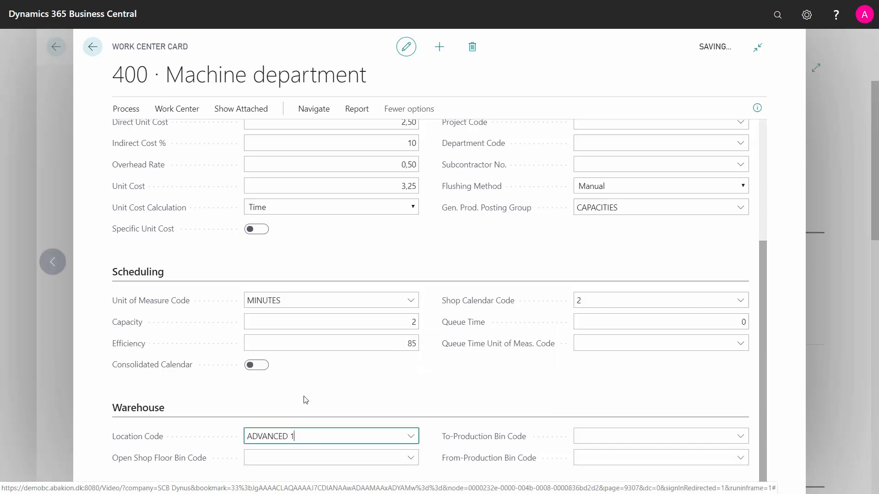
{"action": "left_click", "coordinate": [355, 456]}
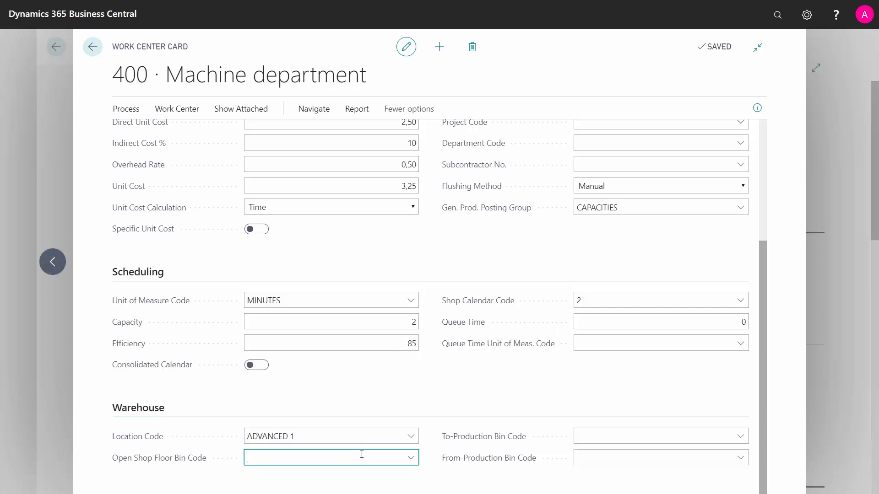
{"action": "left_click", "coordinate": [617, 452]}
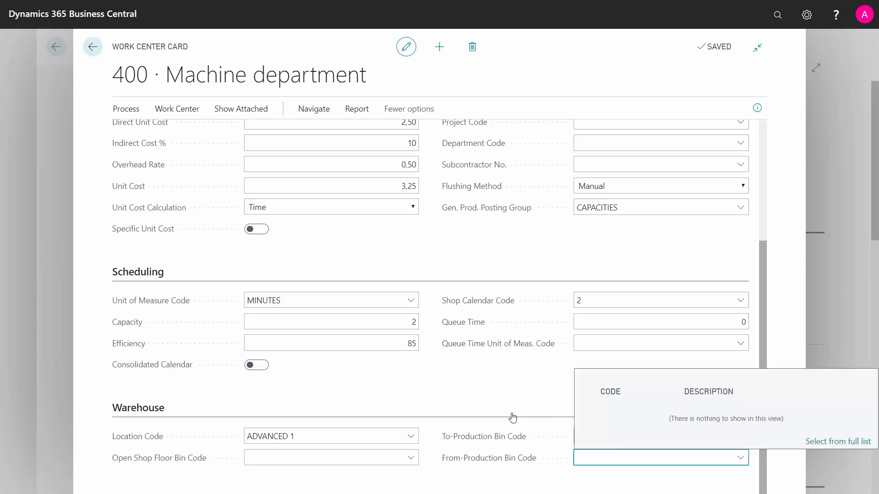
Clear the Location Code in the Warehouse section.
{"action": "left_click", "coordinate": [301, 436]}
{"action": "triple_click", "coordinate": [301, 436]}
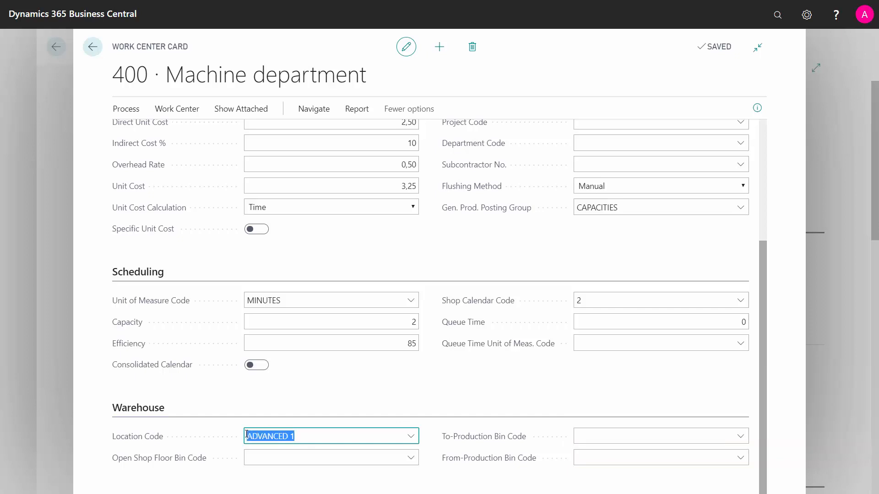
{"action": "key", "text": "Delete"}
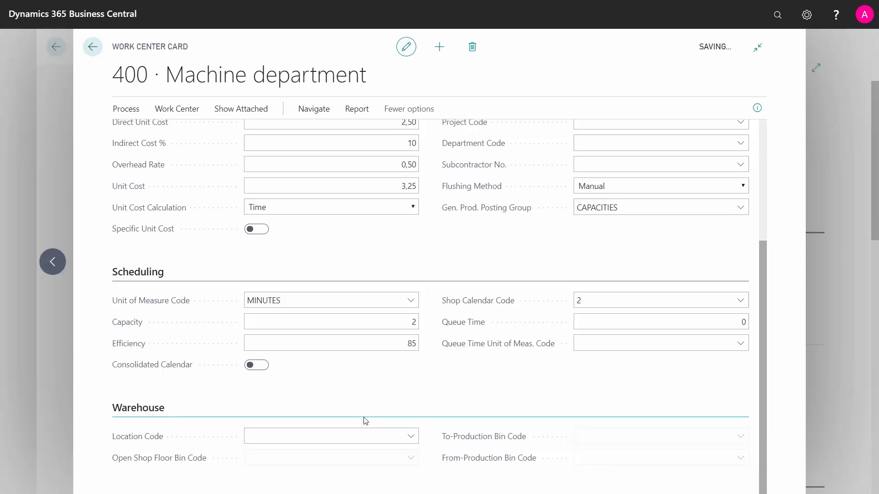